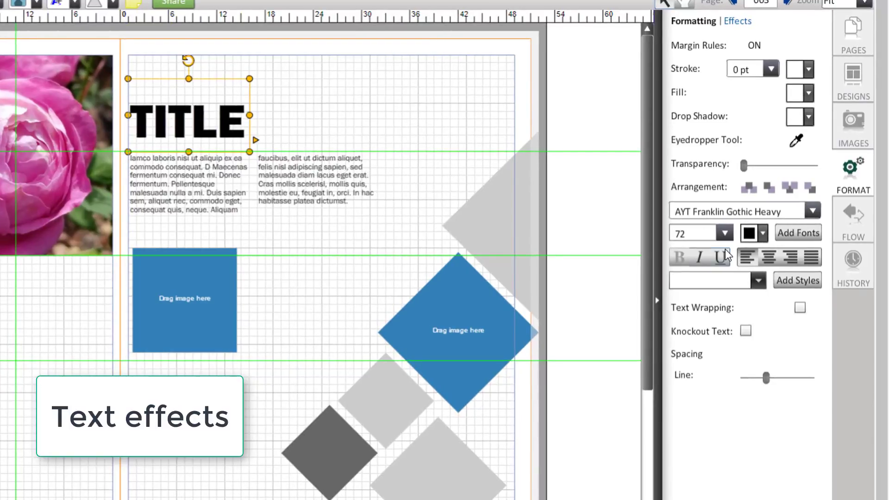
Color the TITLE text with the bright red swatch of the Rainforest palette and show its effect settings.
{"action": "left_click", "coordinate": [762, 235]}
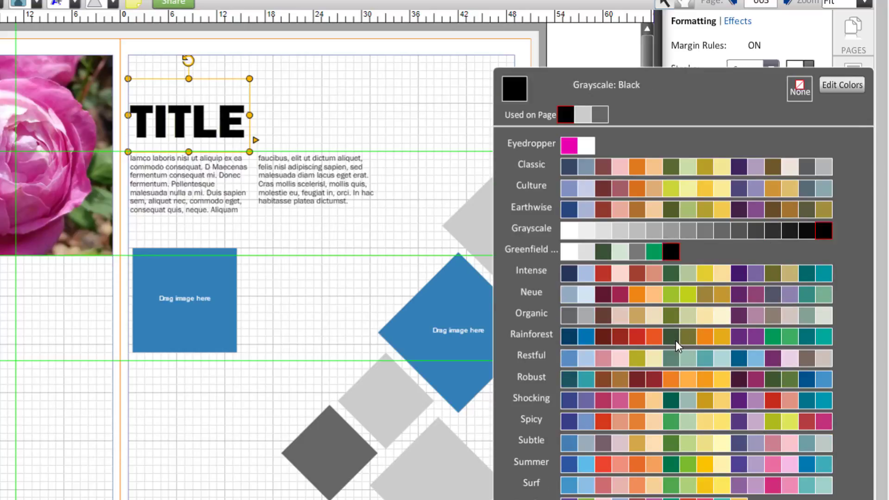
{"action": "left_click", "coordinate": [632, 339]}
{"action": "left_click", "coordinate": [293, 135]}
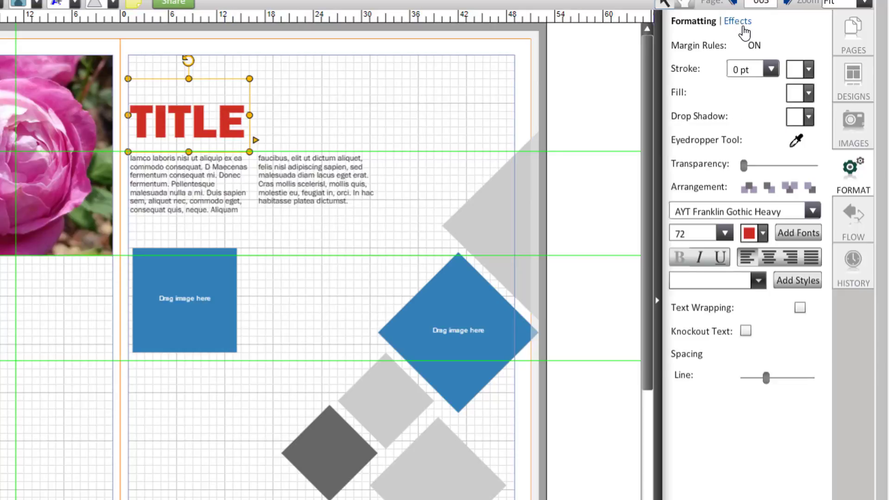
{"action": "left_click", "coordinate": [741, 22]}
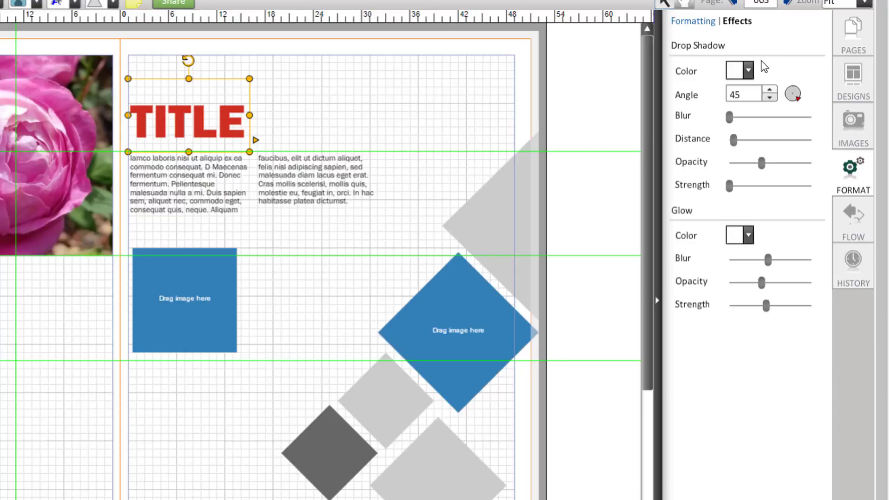
Give the TITLE text a black drop shadow at a 33-degree angle, with increased blur and distance and slightly higher opacity.
{"action": "left_click", "coordinate": [749, 72]}
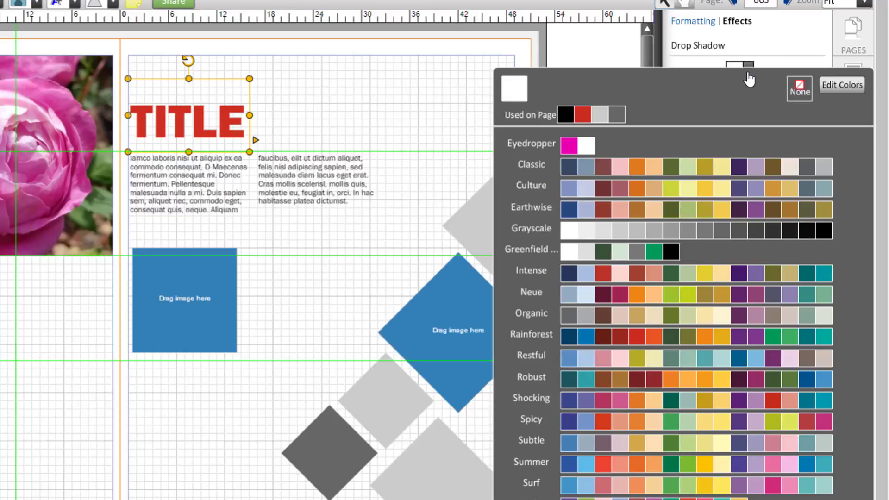
{"action": "left_click", "coordinate": [565, 118]}
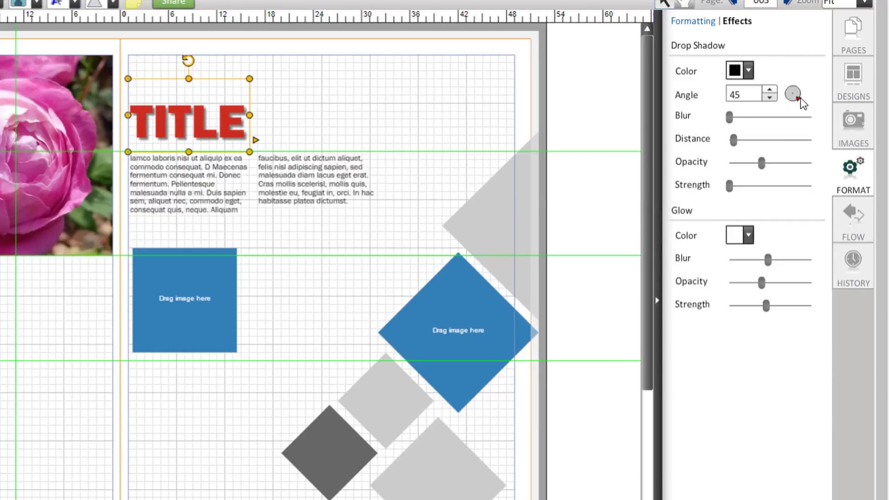
{"action": "left_click_drag", "start_coordinate": [792, 98], "coordinate": [805, 104]}
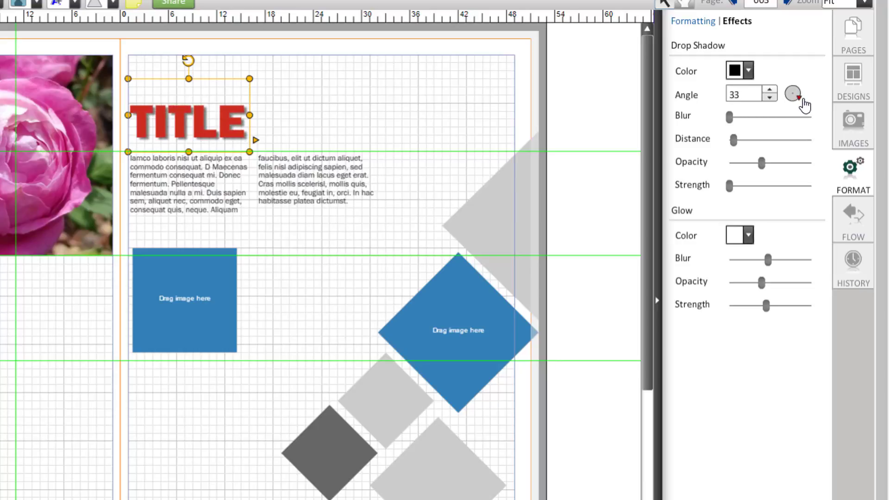
{"action": "left_click_drag", "start_coordinate": [730, 118], "coordinate": [750, 140]}
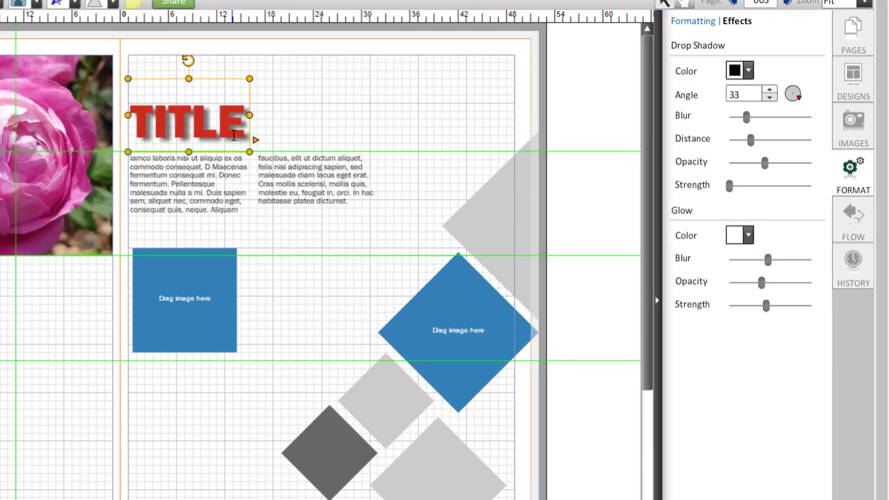
{"action": "left_click", "coordinate": [308, 127]}
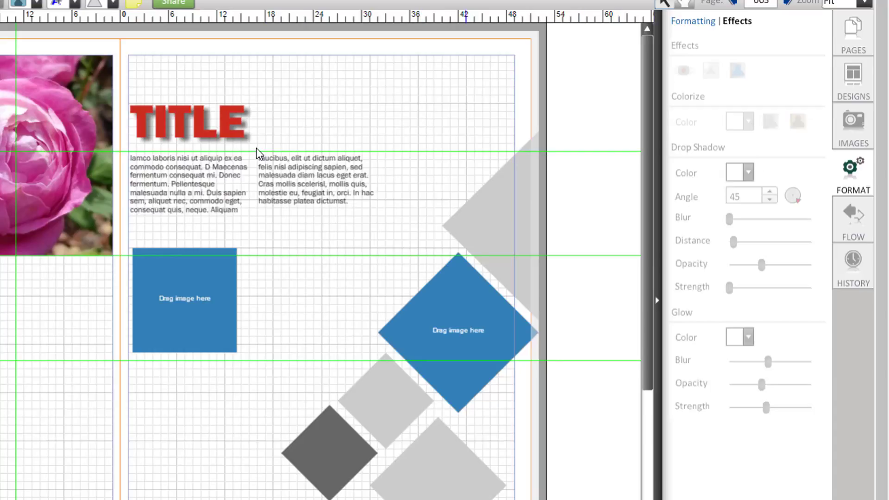
Apply a red Rainforest-palette glow to the TITLE text, lowering its blur and strength and raising its opacity.
{"action": "left_click", "coordinate": [242, 130]}
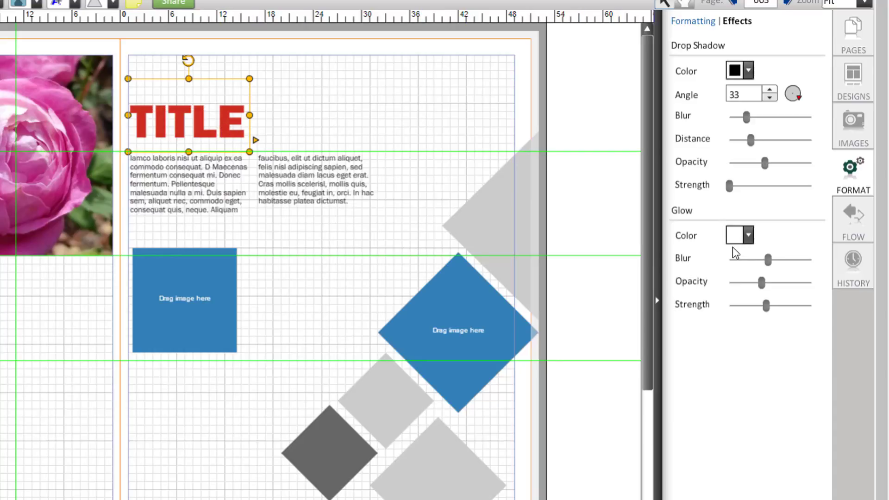
{"action": "left_click", "coordinate": [747, 237]}
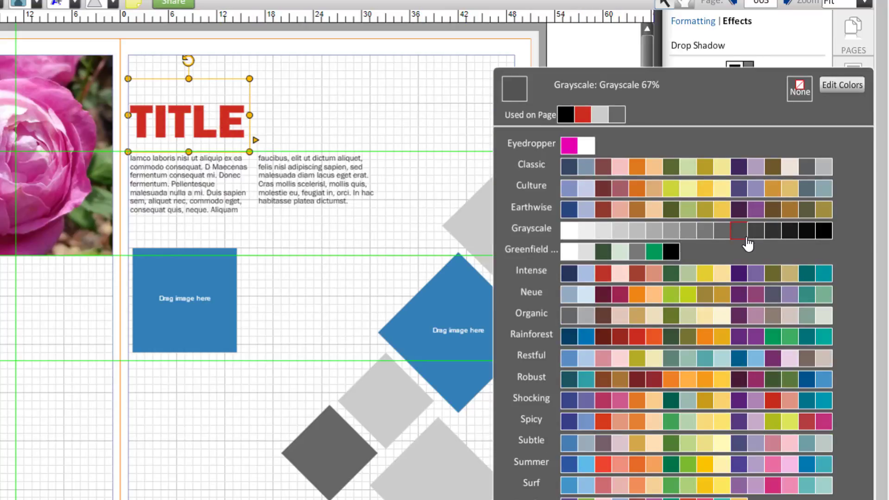
{"action": "left_click", "coordinate": [635, 339]}
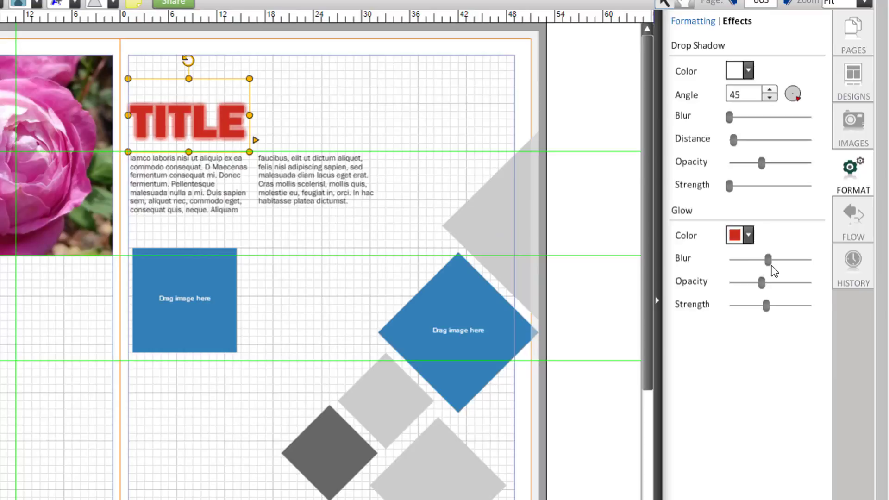
{"action": "left_click_drag", "start_coordinate": [768, 260], "coordinate": [754, 306]}
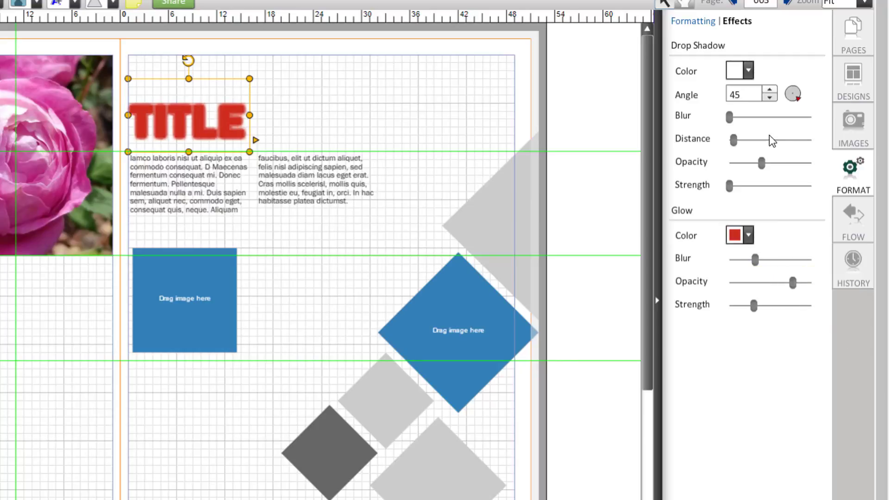
Give the TITLE text a black drop shadow, keeping the default shadow settings, and deselect it.
{"action": "left_click", "coordinate": [748, 72]}
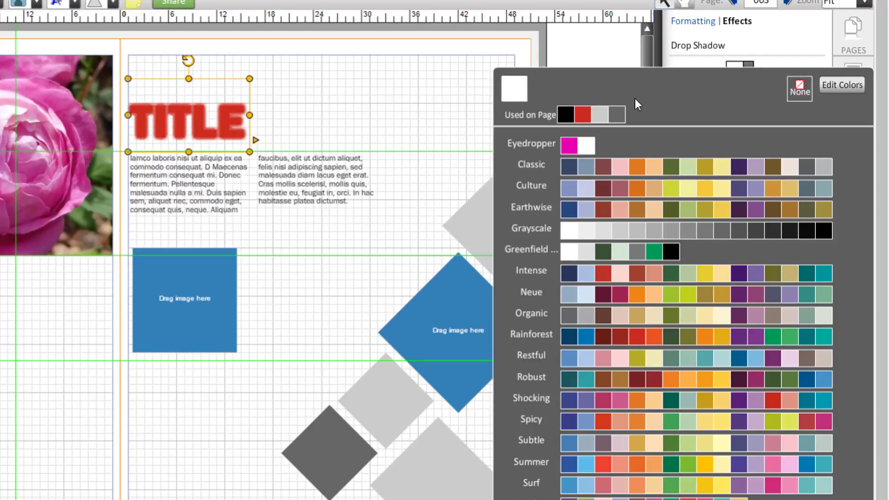
{"action": "left_click", "coordinate": [566, 116]}
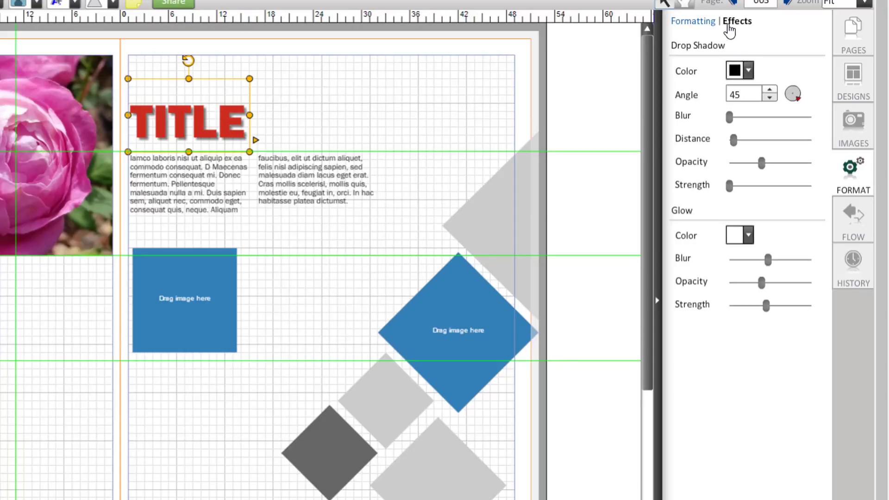
{"action": "left_click", "coordinate": [394, 134]}
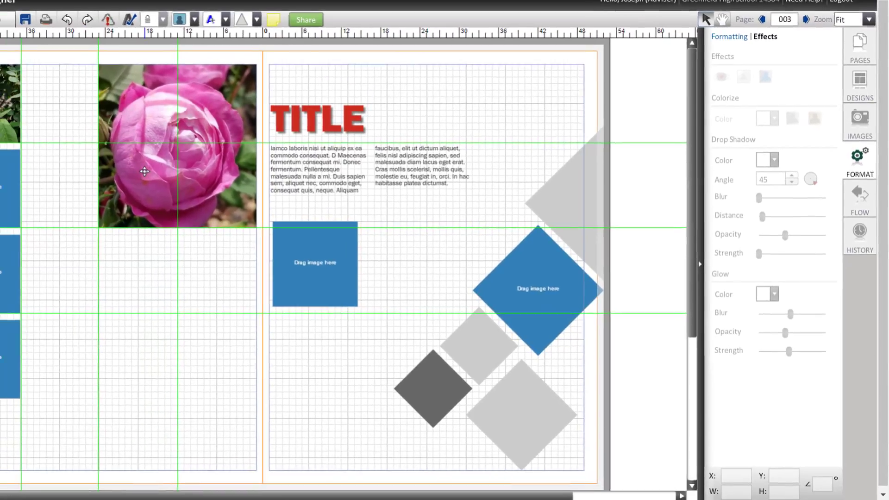
Try colorizing the rose photo with Restful: RF Synergy, and reset the colorize color to None.
{"action": "left_click", "coordinate": [48, 180]}
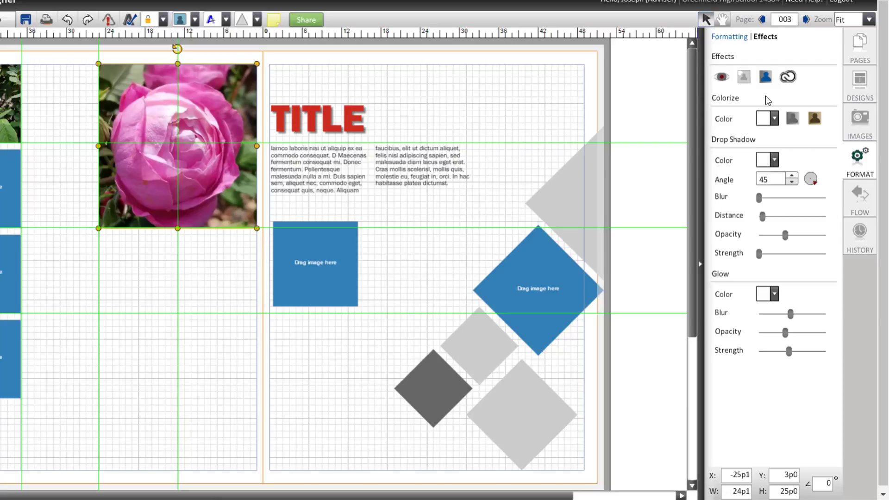
{"action": "left_click", "coordinate": [774, 119]}
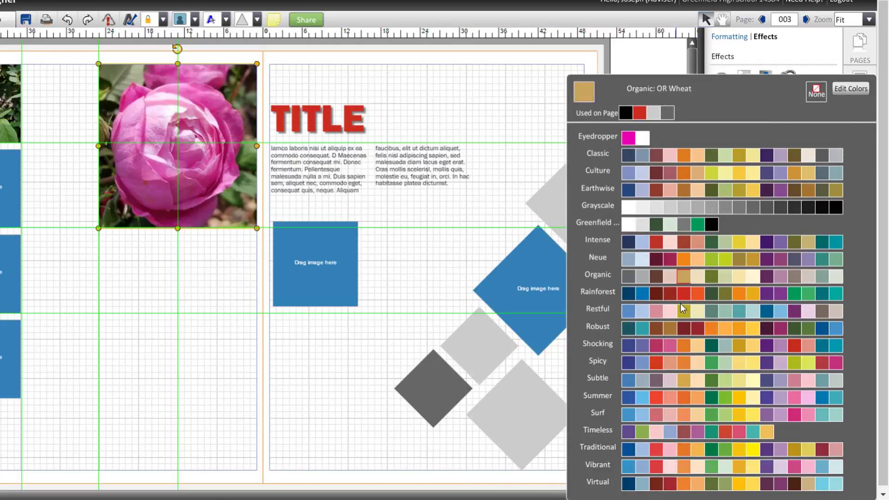
{"action": "left_click", "coordinate": [685, 314]}
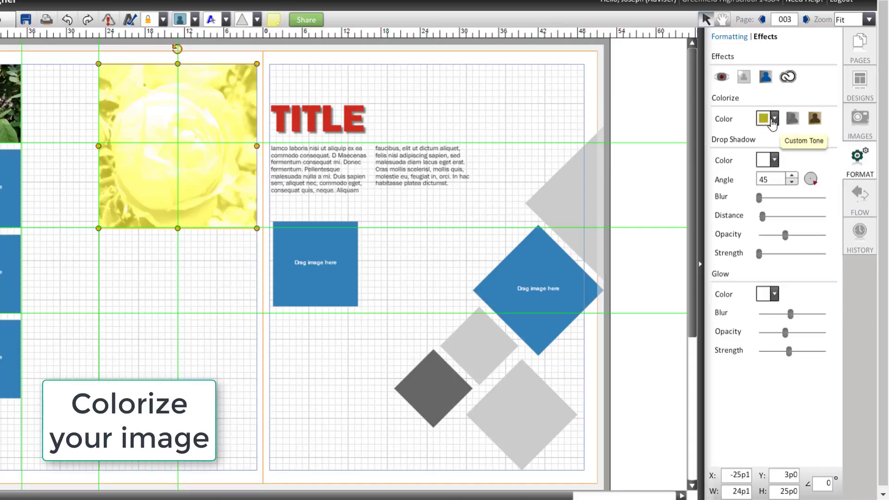
{"action": "left_click", "coordinate": [772, 121]}
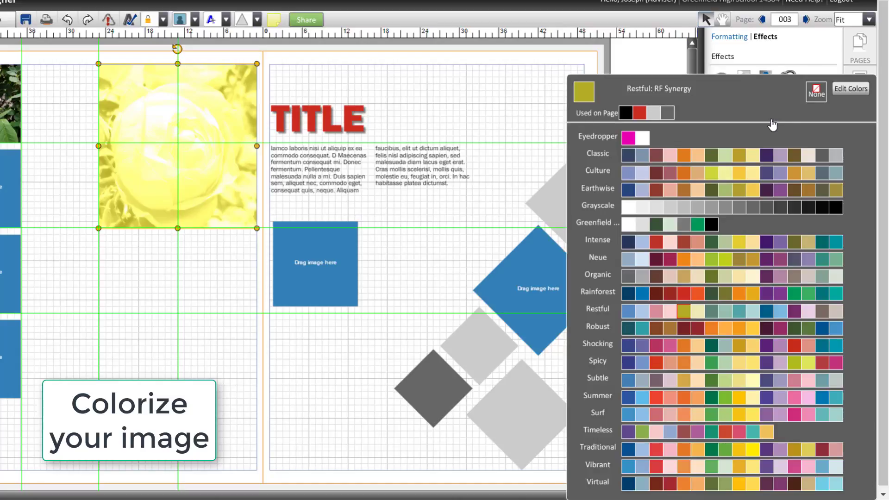
{"action": "left_click", "coordinate": [814, 92]}
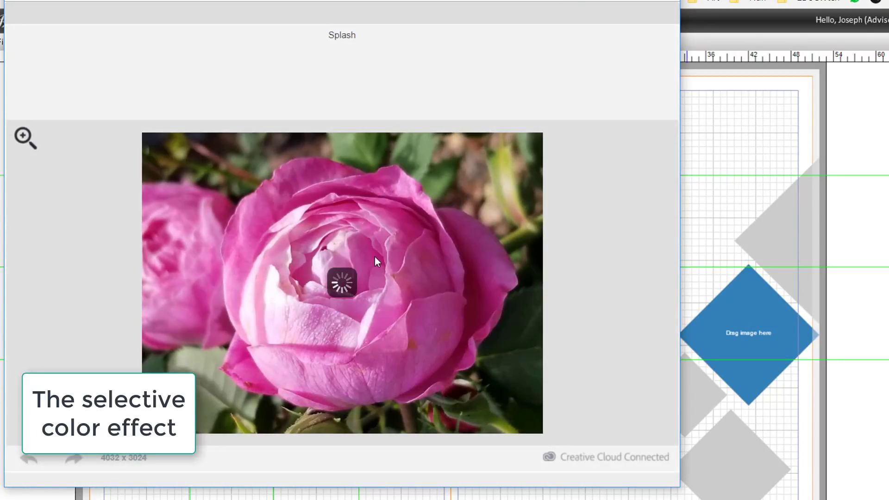
Try restoring the large rose's color in Splash with the Free Color and Smart Color brushes, and discard the effect.
{"action": "mouse_move", "coordinate": [374, 271]}
{"action": "left_mouse_down"}
{"action": "mouse_move", "coordinate": [385, 300]}
{"action": "mouse_move", "coordinate": [315, 334]}
{"action": "mouse_move", "coordinate": [362, 280]}
{"action": "mouse_move", "coordinate": [289, 324]}
{"action": "mouse_move", "coordinate": [329, 249]}
{"action": "mouse_move", "coordinate": [270, 315]}
{"action": "mouse_move", "coordinate": [266, 346]}
{"action": "mouse_move", "coordinate": [236, 364]}
{"action": "mouse_move", "coordinate": [253, 327]}
{"action": "mouse_move", "coordinate": [231, 237]}
{"action": "mouse_move", "coordinate": [238, 227]}
{"action": "mouse_move", "coordinate": [288, 167]}
{"action": "mouse_move", "coordinate": [373, 185]}
{"action": "left_mouse_up"}
{"action": "mouse_move", "coordinate": [236, 268]}
{"action": "left_mouse_down"}
{"action": "mouse_move", "coordinate": [271, 229]}
{"action": "mouse_move", "coordinate": [309, 211]}
{"action": "mouse_move", "coordinate": [256, 311]}
{"action": "mouse_move", "coordinate": [290, 358]}
{"action": "mouse_move", "coordinate": [261, 374]}
{"action": "mouse_move", "coordinate": [306, 392]}
{"action": "mouse_move", "coordinate": [424, 373]}
{"action": "mouse_move", "coordinate": [466, 337]}
{"action": "mouse_move", "coordinate": [501, 271]}
{"action": "mouse_move", "coordinate": [492, 242]}
{"action": "mouse_move", "coordinate": [456, 215]}
{"action": "mouse_move", "coordinate": [475, 278]}
{"action": "mouse_move", "coordinate": [430, 220]}
{"action": "mouse_move", "coordinate": [437, 283]}
{"action": "mouse_move", "coordinate": [367, 364]}
{"action": "mouse_move", "coordinate": [457, 323]}
{"action": "mouse_move", "coordinate": [461, 285]}
{"action": "mouse_move", "coordinate": [364, 361]}
{"action": "mouse_move", "coordinate": [354, 350]}
{"action": "mouse_move", "coordinate": [309, 364]}
{"action": "mouse_move", "coordinate": [399, 312]}
{"action": "mouse_move", "coordinate": [405, 270]}
{"action": "mouse_move", "coordinate": [351, 252]}
{"action": "mouse_move", "coordinate": [346, 225]}
{"action": "mouse_move", "coordinate": [410, 227]}
{"action": "mouse_move", "coordinate": [430, 240]}
{"action": "mouse_move", "coordinate": [397, 170]}
{"action": "left_mouse_up"}
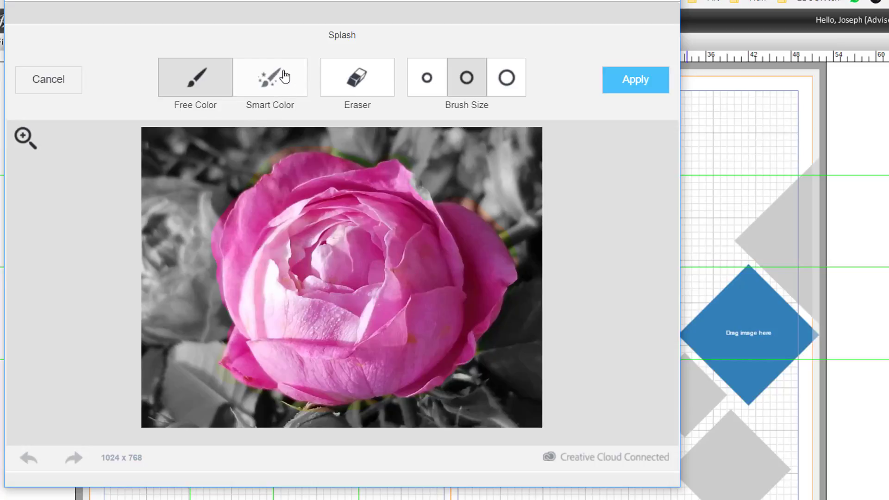
{"action": "left_click", "coordinate": [268, 78]}
{"action": "mouse_move", "coordinate": [397, 214]}
{"action": "left_mouse_down"}
{"action": "mouse_move", "coordinate": [426, 268]}
{"action": "mouse_move", "coordinate": [419, 207]}
{"action": "left_mouse_up"}
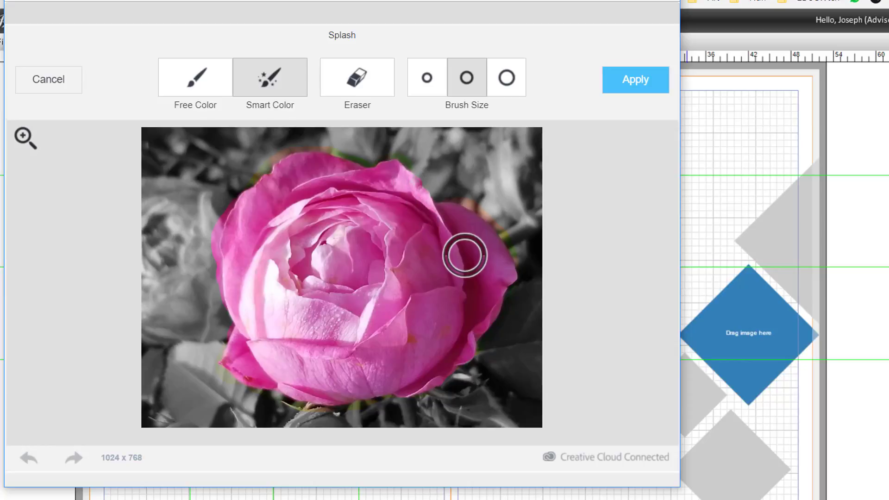
{"action": "left_click", "coordinate": [61, 89]}
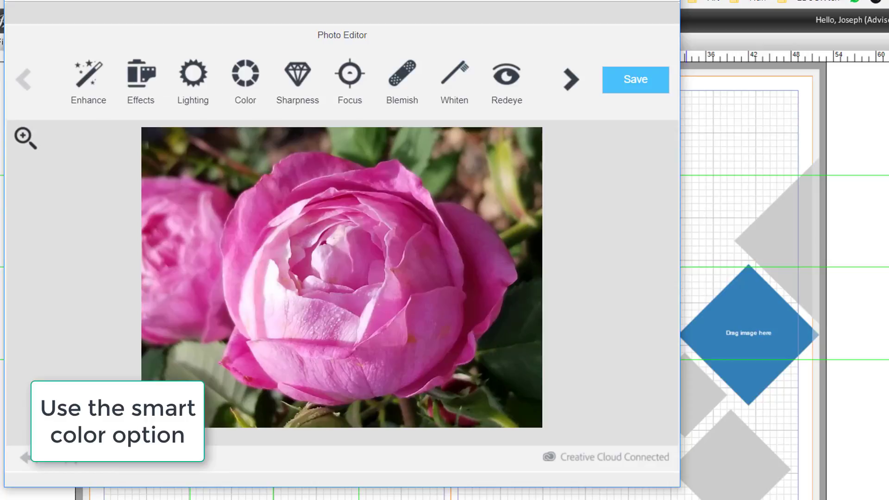
Restore only the large rose's color using Splash with the Smart Color brush, and apply the effect.
{"action": "left_click", "coordinate": [571, 79]}
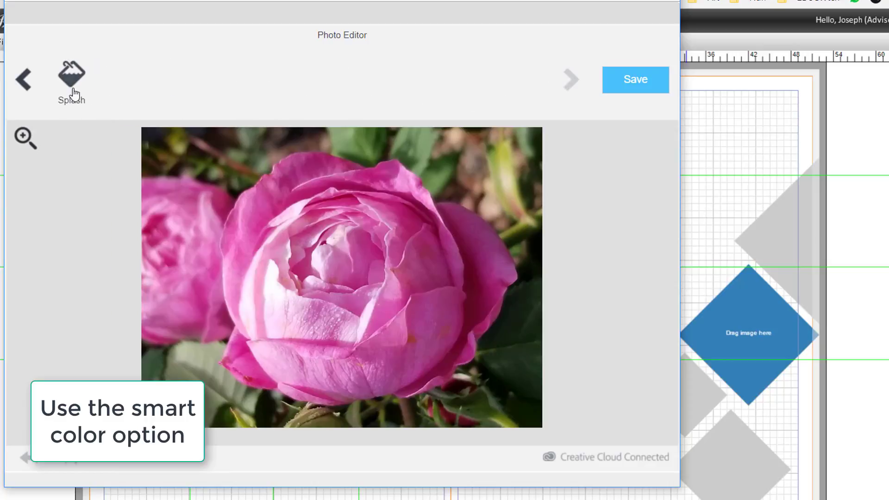
{"action": "left_click", "coordinate": [74, 89]}
{"action": "left_click", "coordinate": [273, 81]}
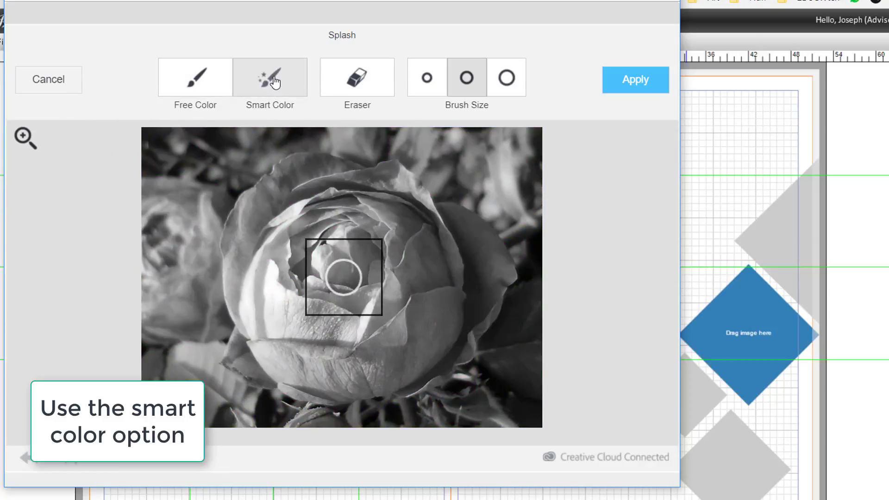
{"action": "mouse_move", "coordinate": [373, 280]}
{"action": "left_mouse_down"}
{"action": "mouse_move", "coordinate": [374, 260]}
{"action": "mouse_move", "coordinate": [403, 212]}
{"action": "mouse_move", "coordinate": [393, 166]}
{"action": "mouse_move", "coordinate": [367, 178]}
{"action": "mouse_move", "coordinate": [307, 161]}
{"action": "mouse_move", "coordinate": [243, 192]}
{"action": "mouse_move", "coordinate": [232, 242]}
{"action": "mouse_move", "coordinate": [240, 301]}
{"action": "mouse_move", "coordinate": [277, 355]}
{"action": "mouse_move", "coordinate": [239, 353]}
{"action": "mouse_move", "coordinate": [241, 346]}
{"action": "mouse_move", "coordinate": [282, 379]}
{"action": "mouse_move", "coordinate": [366, 415]}
{"action": "mouse_move", "coordinate": [379, 384]}
{"action": "mouse_move", "coordinate": [439, 369]}
{"action": "mouse_move", "coordinate": [474, 331]}
{"action": "mouse_move", "coordinate": [481, 302]}
{"action": "mouse_move", "coordinate": [381, 361]}
{"action": "mouse_move", "coordinate": [337, 371]}
{"action": "mouse_move", "coordinate": [286, 338]}
{"action": "mouse_move", "coordinate": [419, 334]}
{"action": "mouse_move", "coordinate": [329, 335]}
{"action": "mouse_move", "coordinate": [283, 235]}
{"action": "mouse_move", "coordinate": [275, 291]}
{"action": "mouse_move", "coordinate": [302, 343]}
{"action": "mouse_move", "coordinate": [255, 275]}
{"action": "mouse_move", "coordinate": [249, 234]}
{"action": "mouse_move", "coordinate": [290, 209]}
{"action": "mouse_move", "coordinate": [381, 215]}
{"action": "left_mouse_up"}
{"action": "mouse_move", "coordinate": [288, 197]}
{"action": "left_mouse_down"}
{"action": "mouse_move", "coordinate": [352, 289]}
{"action": "mouse_move", "coordinate": [359, 250]}
{"action": "mouse_move", "coordinate": [417, 333]}
{"action": "mouse_move", "coordinate": [390, 251]}
{"action": "mouse_move", "coordinate": [459, 320]}
{"action": "mouse_move", "coordinate": [435, 270]}
{"action": "mouse_move", "coordinate": [402, 334]}
{"action": "mouse_move", "coordinate": [371, 325]}
{"action": "mouse_move", "coordinate": [414, 347]}
{"action": "mouse_move", "coordinate": [404, 283]}
{"action": "mouse_move", "coordinate": [417, 249]}
{"action": "mouse_move", "coordinate": [411, 218]}
{"action": "mouse_move", "coordinate": [447, 244]}
{"action": "mouse_move", "coordinate": [418, 197]}
{"action": "mouse_move", "coordinate": [456, 237]}
{"action": "mouse_move", "coordinate": [465, 223]}
{"action": "mouse_move", "coordinate": [512, 277]}
{"action": "mouse_move", "coordinate": [465, 298]}
{"action": "mouse_move", "coordinate": [471, 269]}
{"action": "mouse_move", "coordinate": [461, 254]}
{"action": "mouse_move", "coordinate": [464, 304]}
{"action": "mouse_move", "coordinate": [412, 341]}
{"action": "left_mouse_up"}
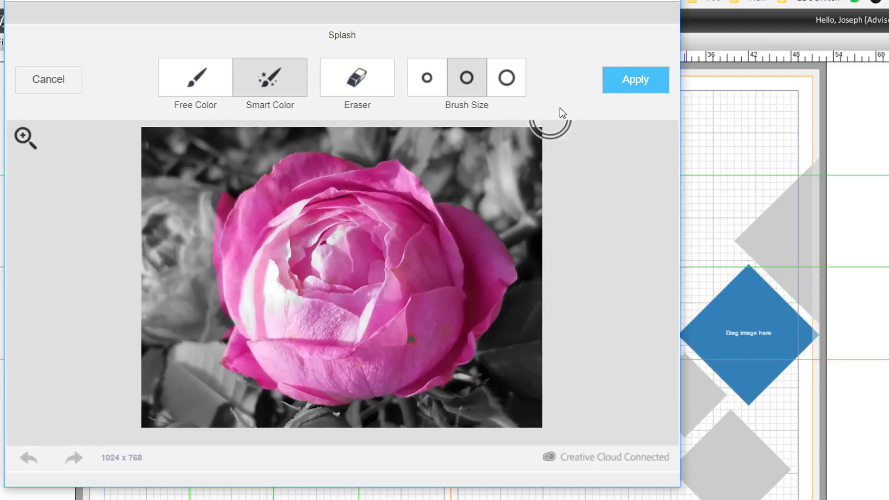
{"action": "left_click", "coordinate": [635, 93]}
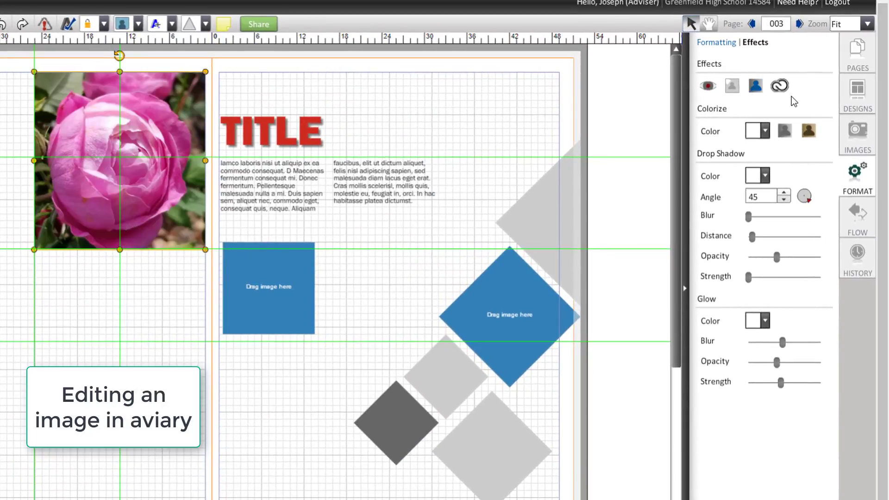
Open the rose photo in the Photo Editor and try a lower color saturation, discarding the adjustment.
{"action": "left_click", "coordinate": [778, 85]}
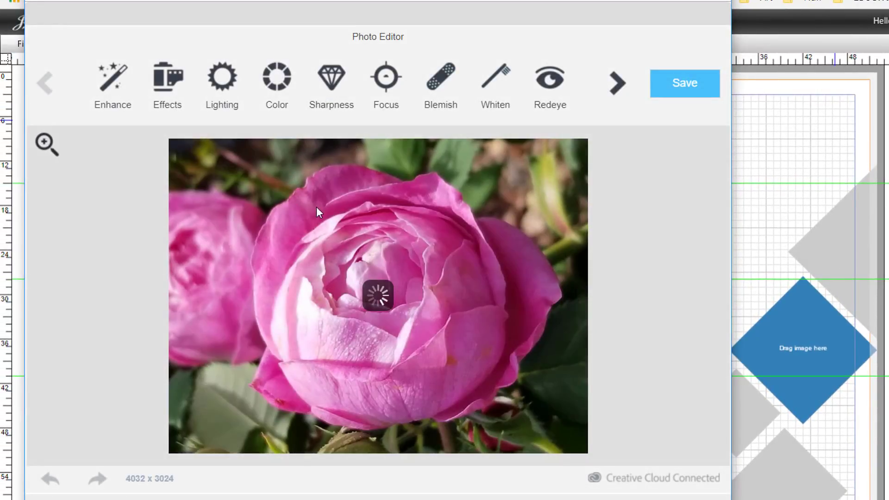
{"action": "left_click", "coordinate": [272, 90]}
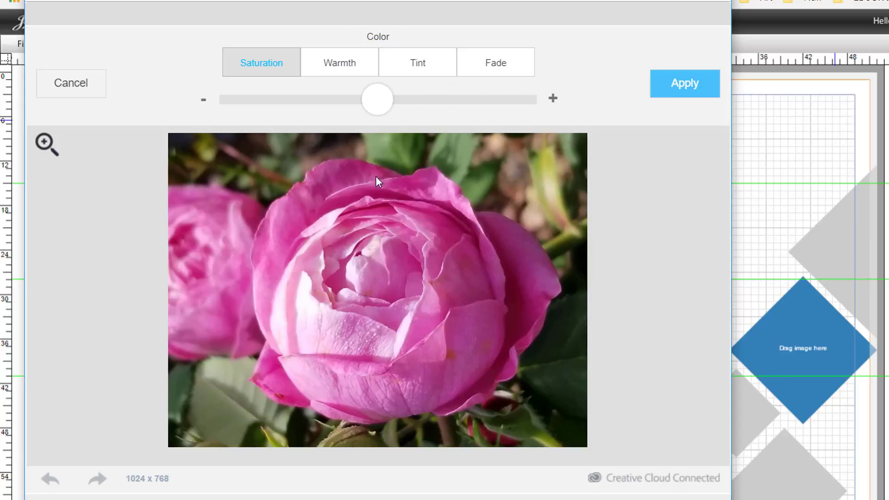
{"action": "left_click_drag", "start_coordinate": [384, 103], "coordinate": [325, 99]}
{"action": "left_click", "coordinate": [74, 94]}
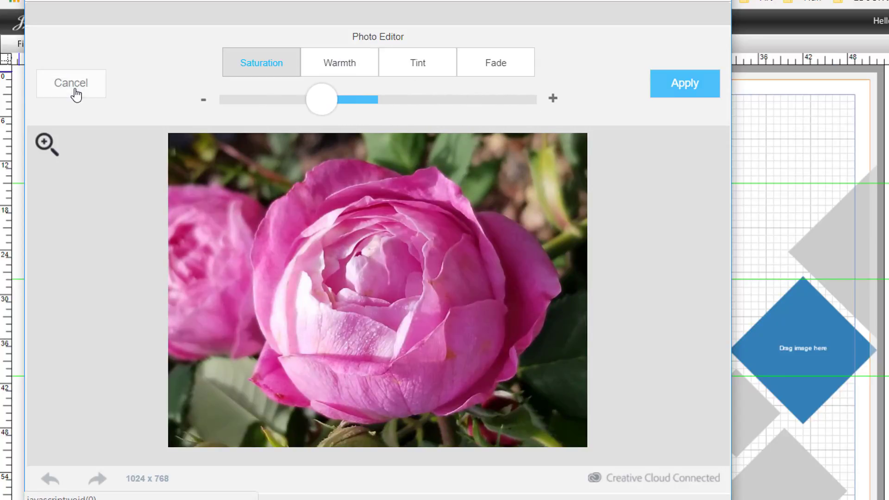
Try adjusting the rose photo's sharpness, and discard the adjustment.
{"action": "left_click", "coordinate": [332, 88]}
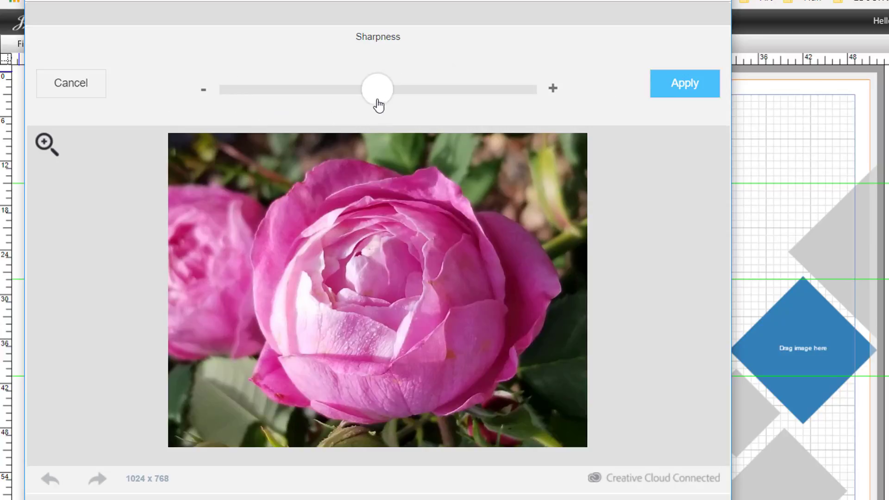
{"action": "mouse_move", "coordinate": [379, 105]}
{"action": "left_mouse_down"}
{"action": "mouse_move", "coordinate": [502, 111]}
{"action": "mouse_move", "coordinate": [375, 110]}
{"action": "left_mouse_up"}
{"action": "left_click", "coordinate": [46, 83]}
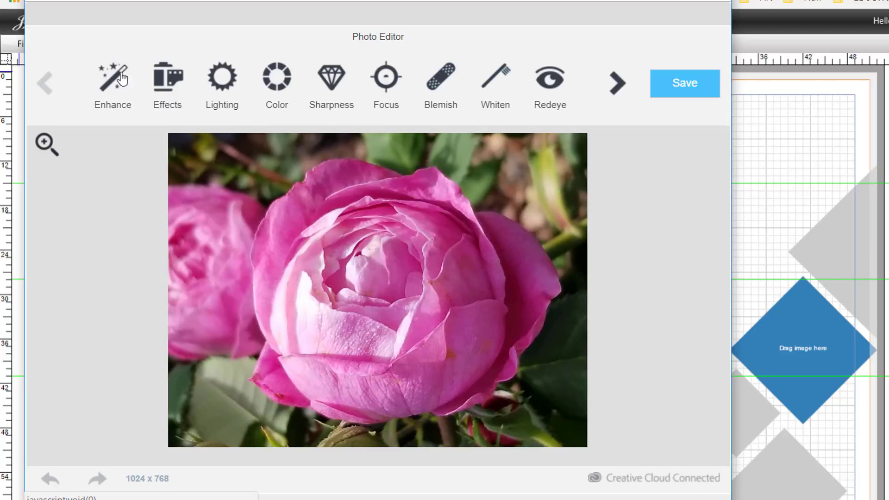
Choose the San Carmen filter from the Classic effects for the rose photo.
{"action": "left_click", "coordinate": [161, 99]}
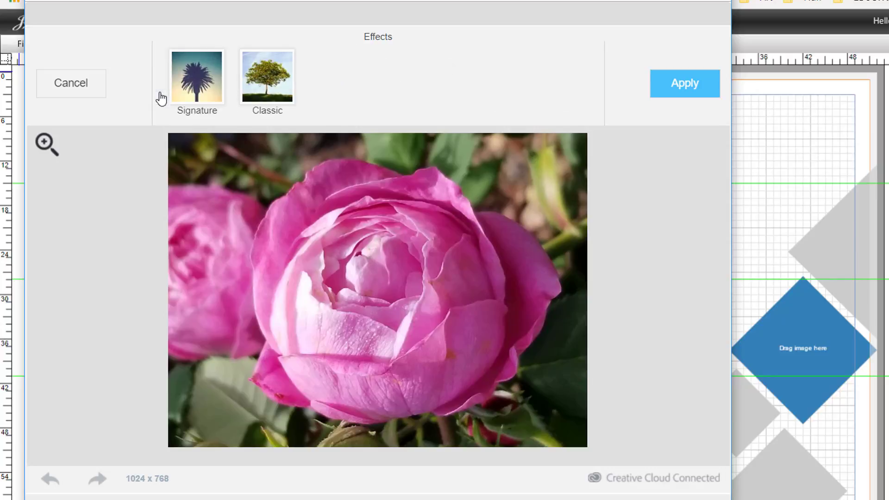
{"action": "left_click", "coordinate": [262, 90]}
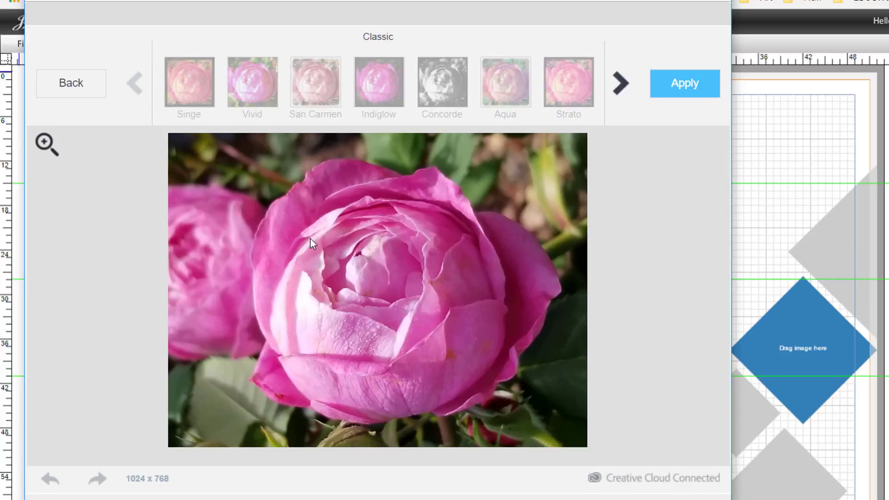
{"action": "left_click", "coordinate": [301, 98]}
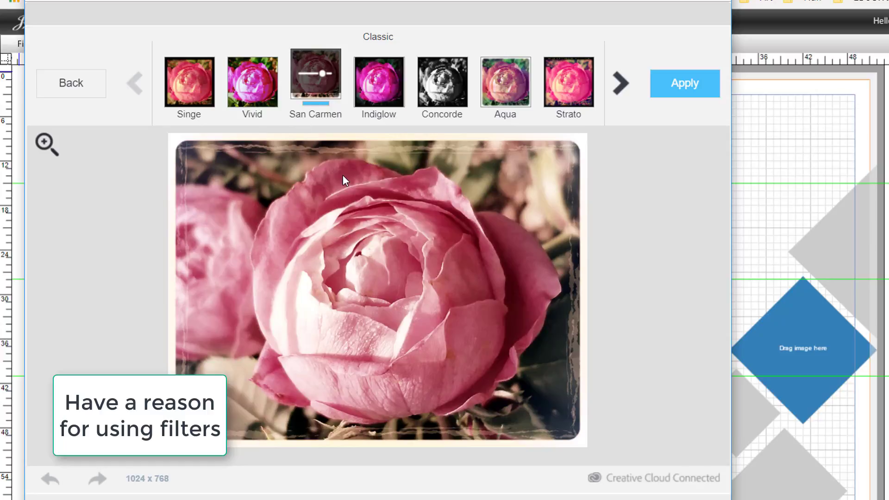
Discard the San Carmen filter from the rose photo.
{"action": "left_click", "coordinate": [66, 84]}
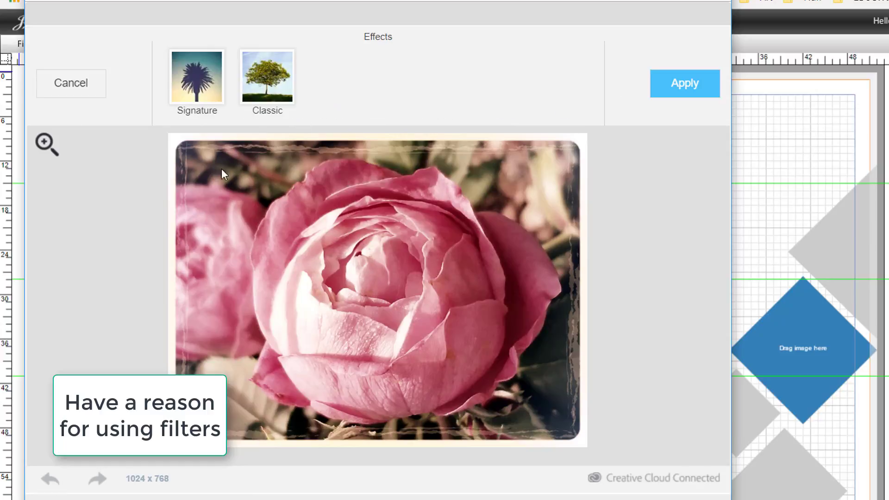
{"action": "left_click", "coordinate": [78, 85]}
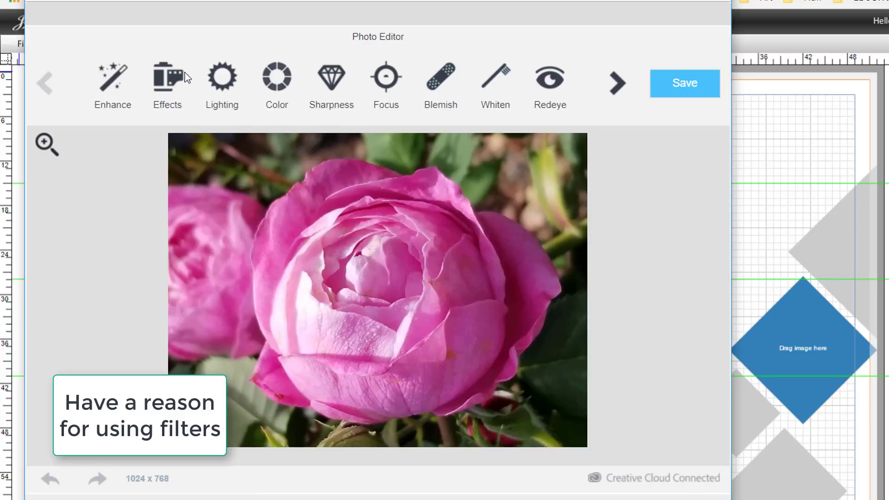
Try the Avenue filter from the Signature effects on the rose photo, and discard it.
{"action": "left_click", "coordinate": [171, 78]}
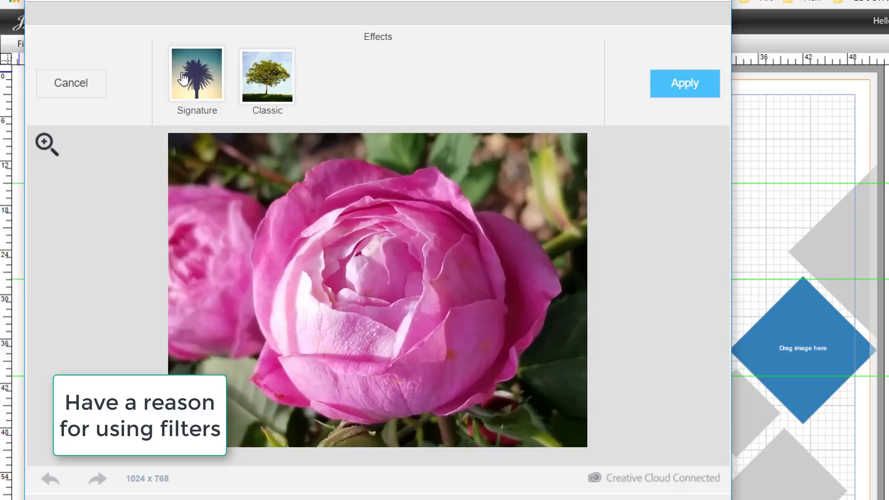
{"action": "left_click", "coordinate": [183, 78]}
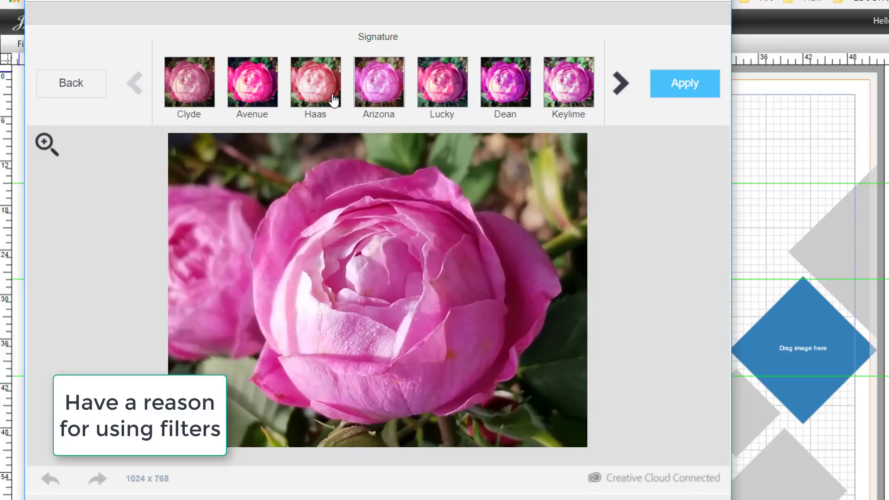
{"action": "left_click", "coordinate": [257, 103]}
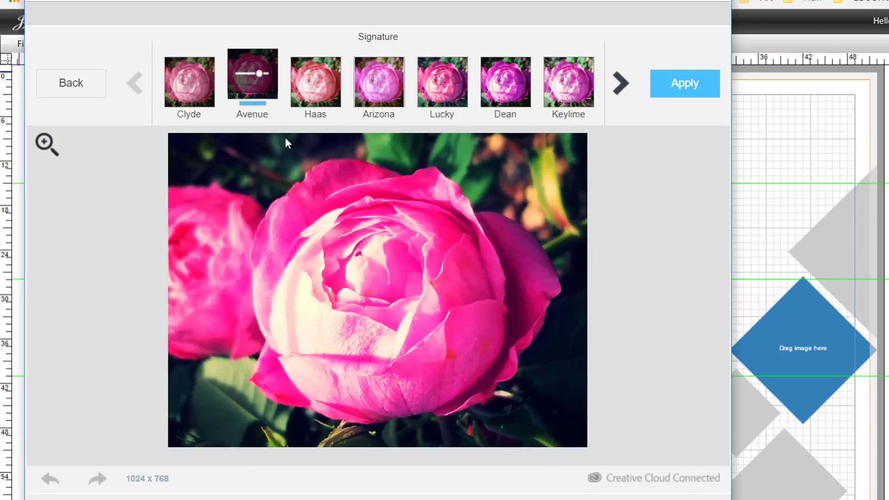
{"action": "left_click", "coordinate": [69, 93]}
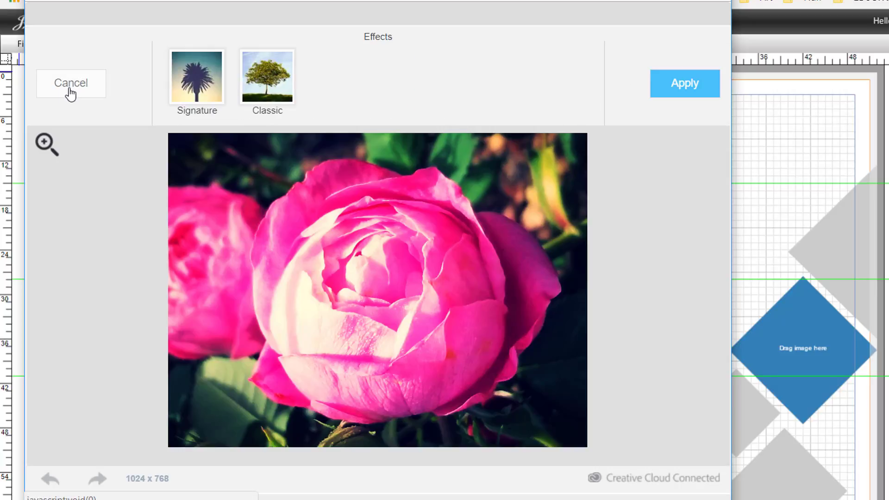
{"action": "left_click", "coordinate": [70, 92]}
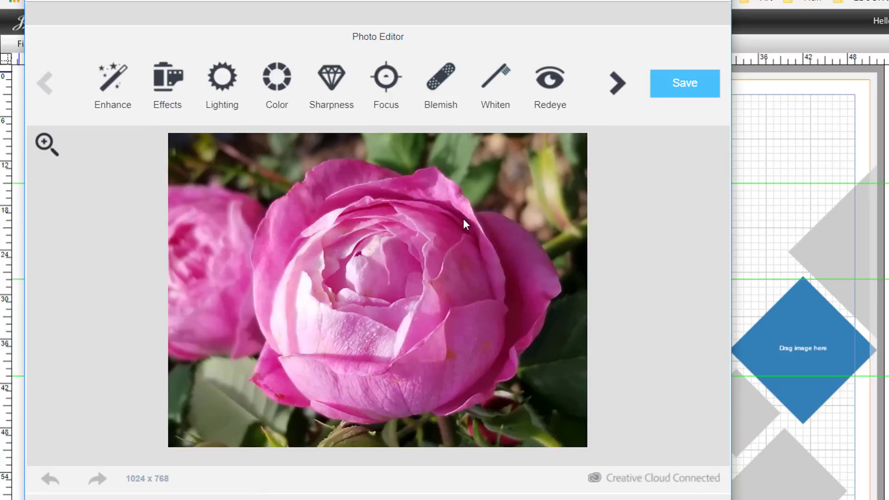
Enhance the rose photo with the Hi-Def option and apply it.
{"action": "left_click", "coordinate": [115, 92]}
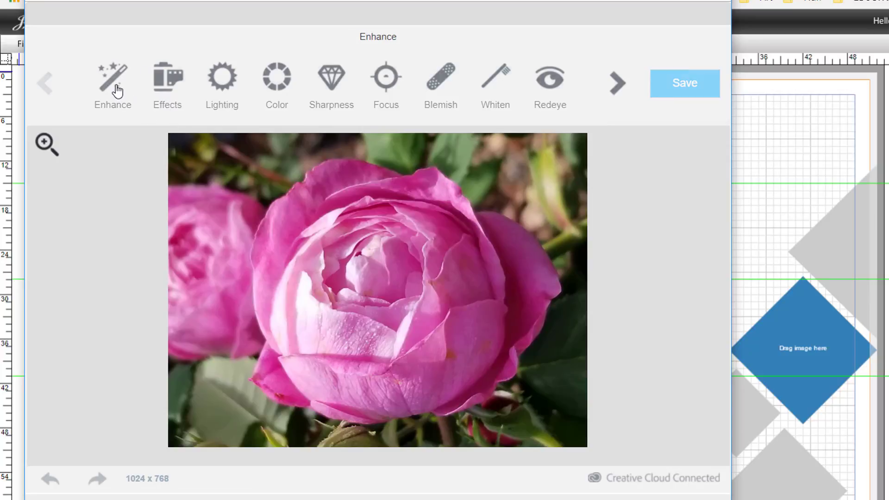
{"action": "left_click", "coordinate": [257, 90]}
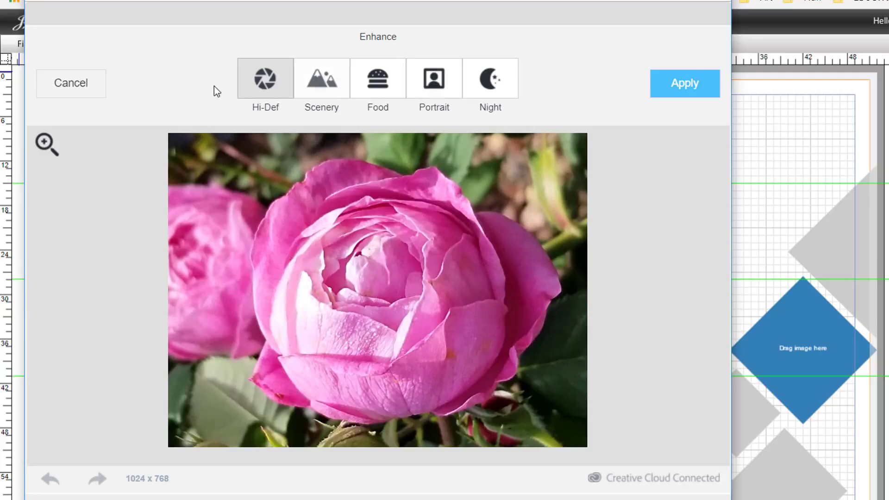
{"action": "left_click", "coordinate": [709, 84]}
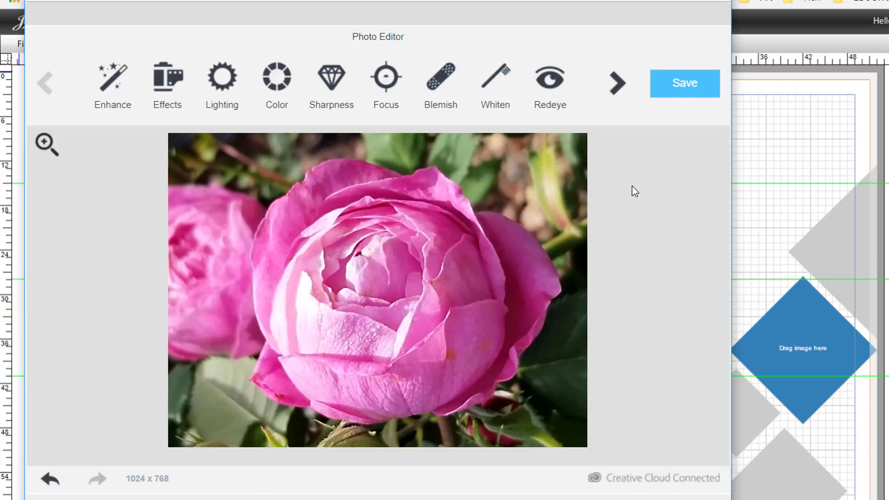
Save the enhanced photo as a new image named 20180428_104237_copy1.jpg in the image library and close the editor window.
{"action": "left_click", "coordinate": [668, 94]}
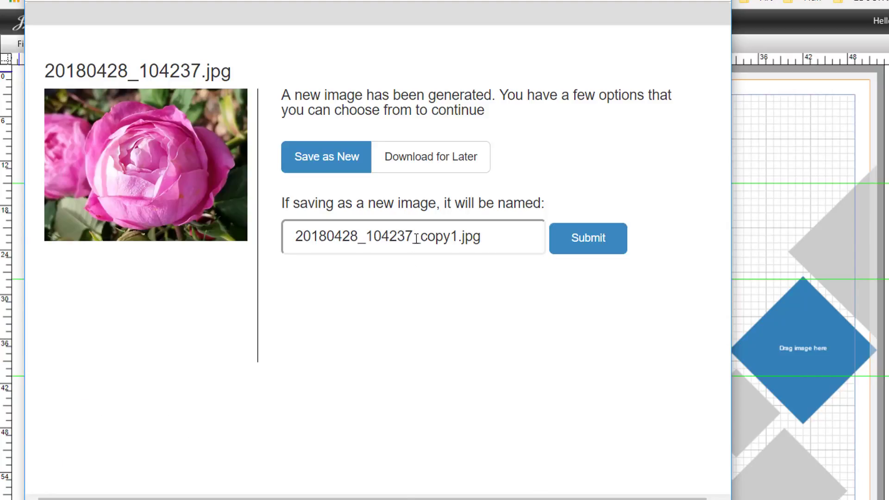
{"action": "left_click", "coordinate": [309, 163]}
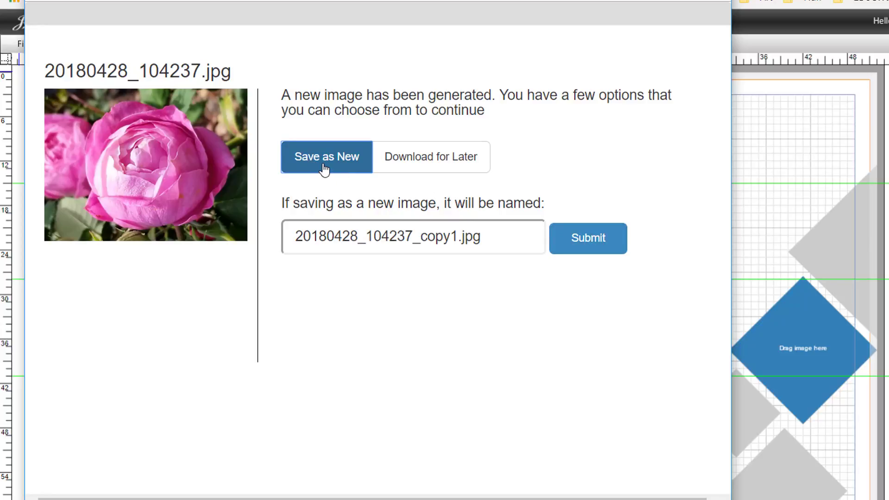
{"action": "left_click", "coordinate": [584, 244]}
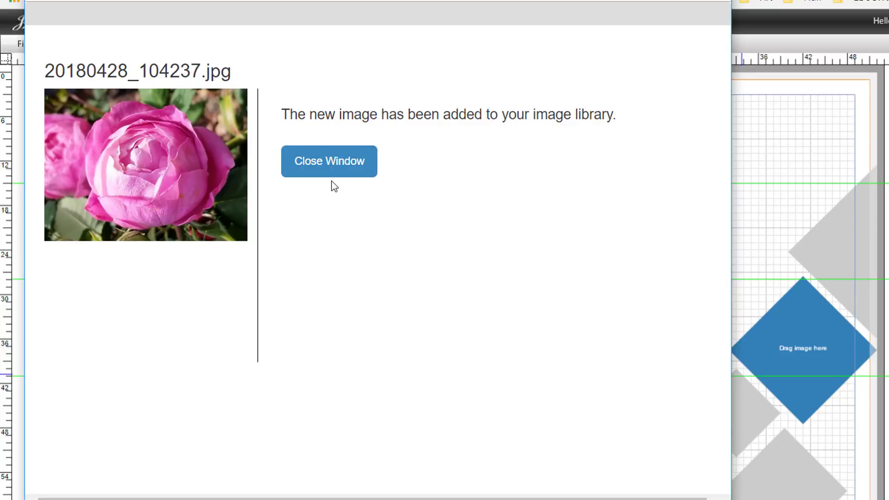
{"action": "left_click", "coordinate": [345, 166]}
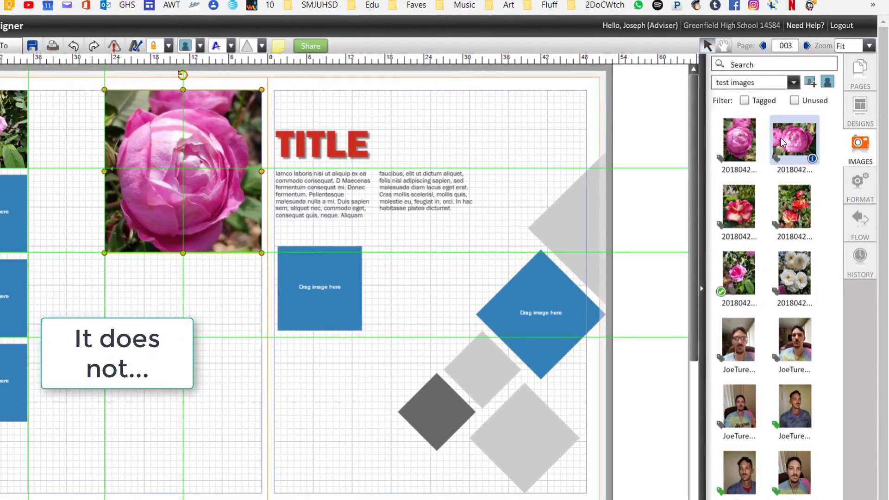
Place the enhanced landscape rose photo from the test images library into the large photo frame beside the title.
{"action": "left_click_drag", "start_coordinate": [794, 139], "coordinate": [204, 191]}
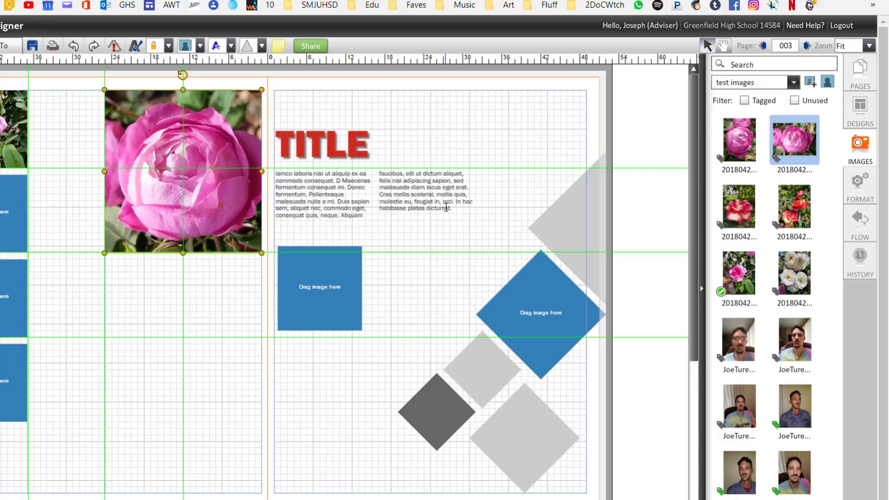
{"action": "left_click", "coordinate": [332, 144]}
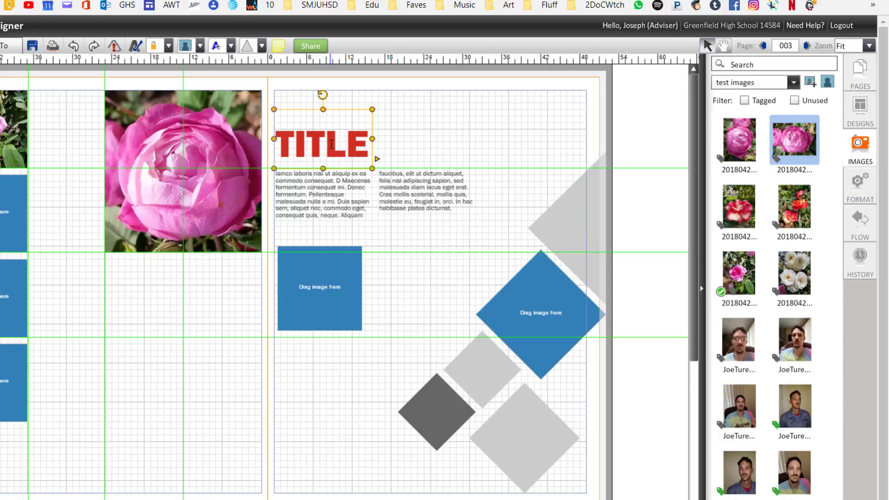
{"action": "left_click", "coordinate": [433, 145]}
Open the placed rose photo for freehand erasing and erase the background along the large rose's upper edge.
{"action": "left_click", "coordinate": [152, 166]}
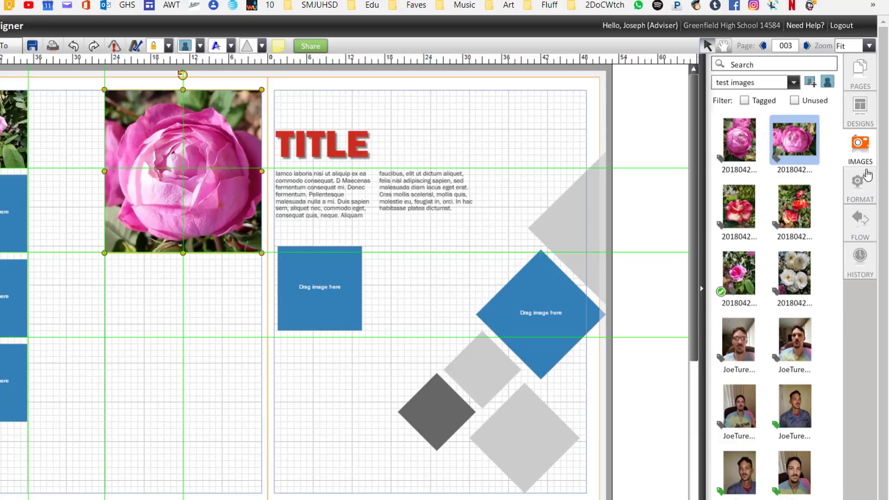
{"action": "left_click", "coordinate": [859, 183]}
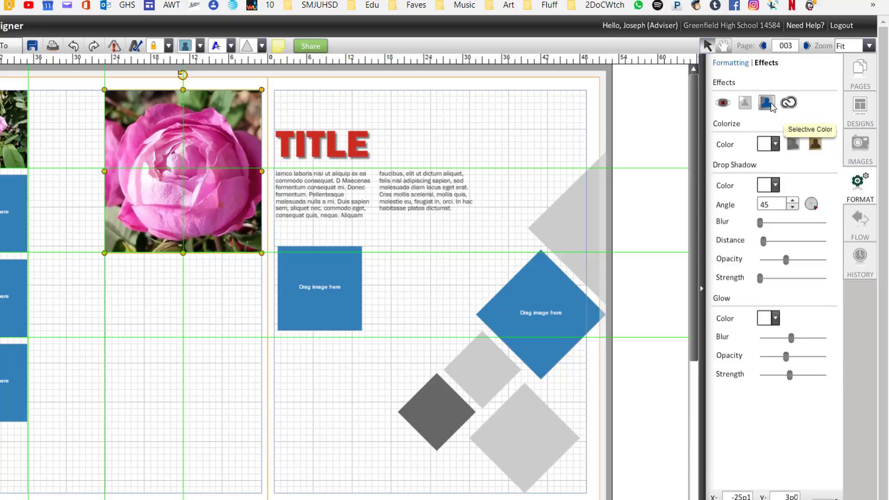
{"action": "left_click", "coordinate": [744, 102]}
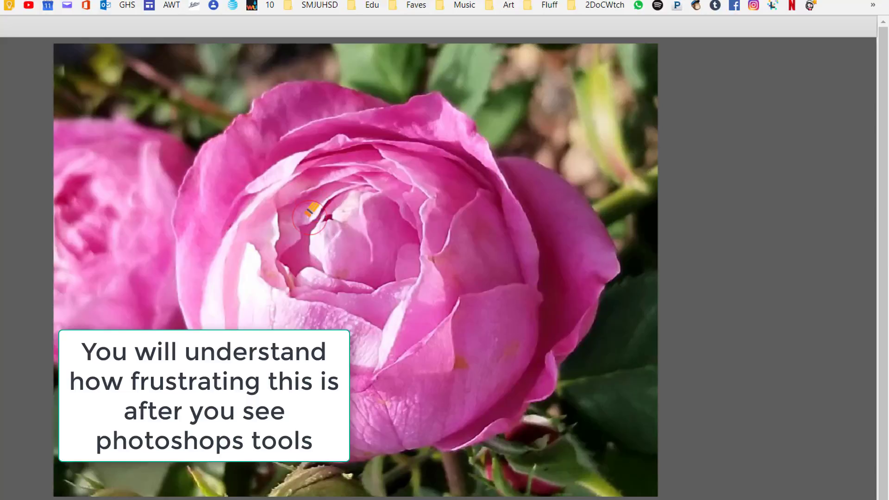
{"action": "mouse_move", "coordinate": [208, 121]}
{"action": "left_mouse_down"}
{"action": "mouse_move", "coordinate": [235, 84]}
{"action": "mouse_move", "coordinate": [261, 71]}
{"action": "mouse_move", "coordinate": [331, 64]}
{"action": "mouse_move", "coordinate": [392, 91]}
{"action": "mouse_move", "coordinate": [401, 79]}
{"action": "mouse_move", "coordinate": [448, 66]}
{"action": "mouse_move", "coordinate": [368, 52]}
{"action": "mouse_move", "coordinate": [220, 55]}
{"action": "mouse_move", "coordinate": [197, 97]}
{"action": "mouse_move", "coordinate": [234, 69]}
{"action": "left_mouse_up"}
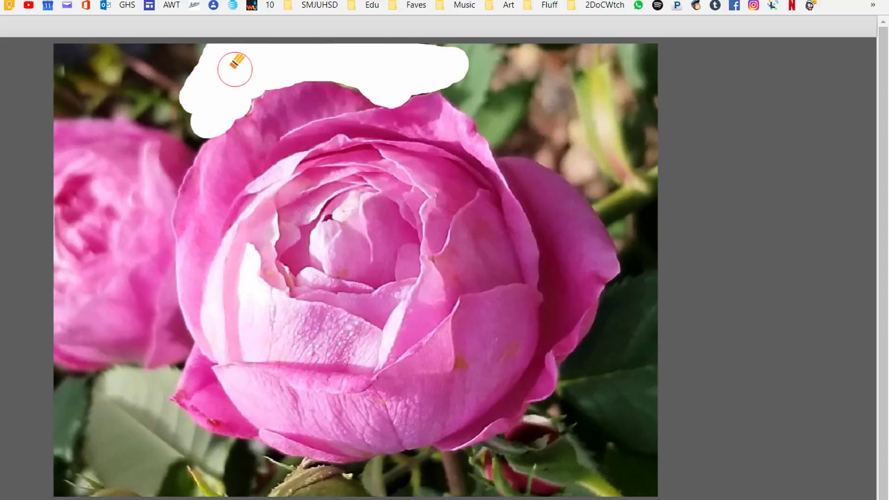